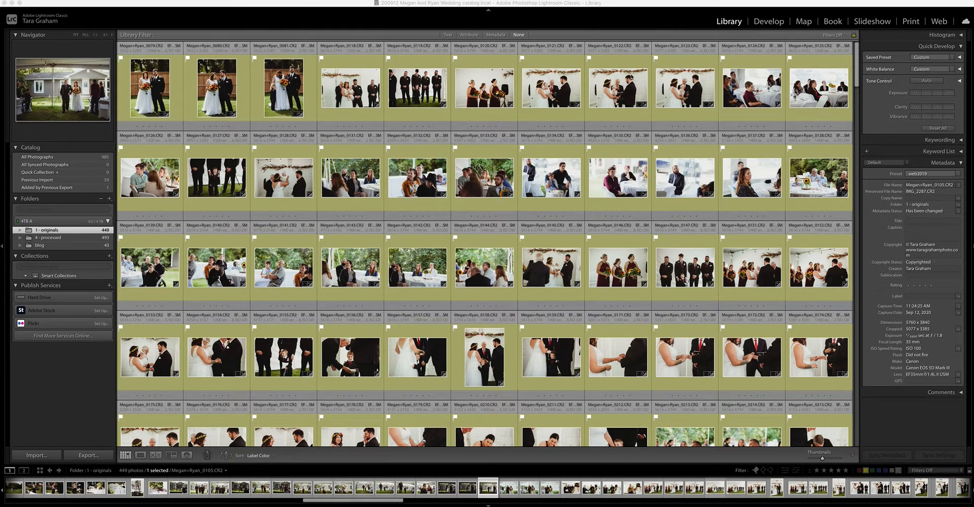
Filter the library by metadata to the Canon EOS 5D Mark II camera and select all the filtered photos.
scroll(479, 303, down, 5)
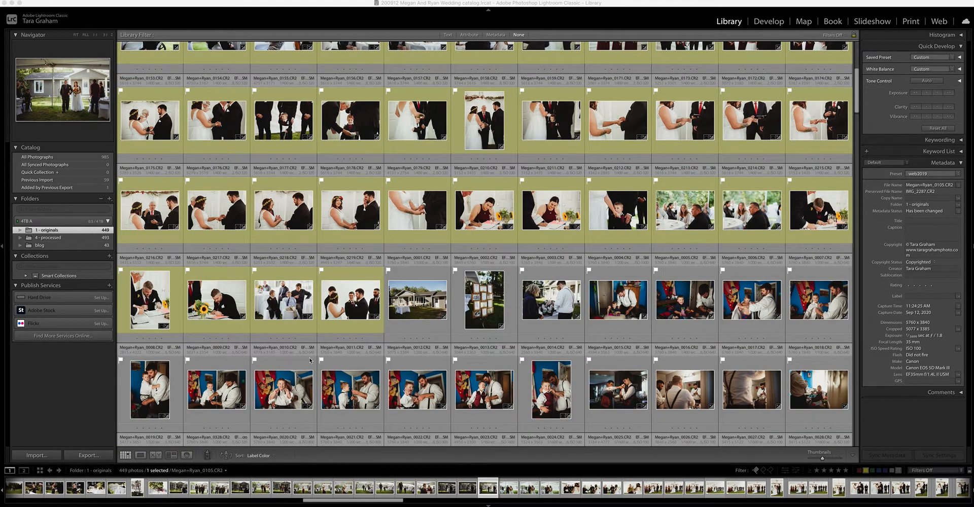
scroll(523, 147, down, 20)
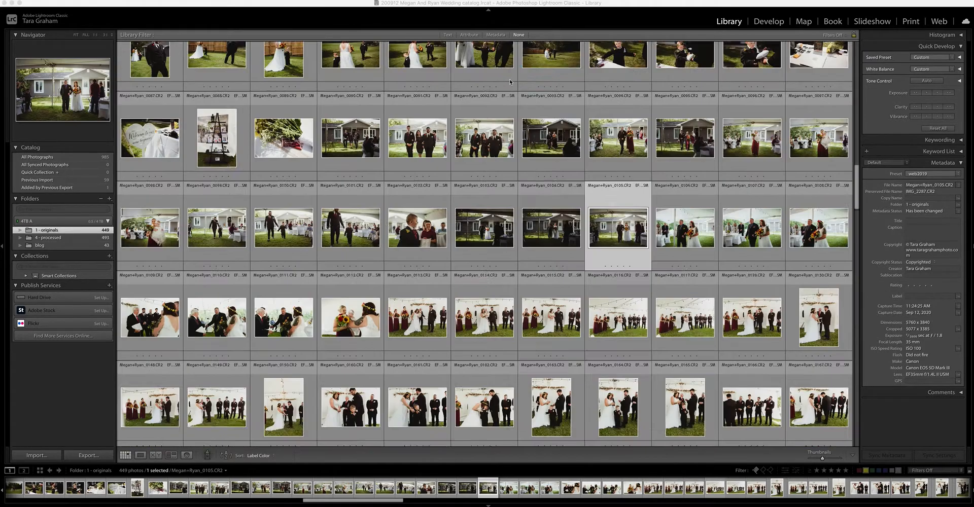
scroll(527, 114, up, 10)
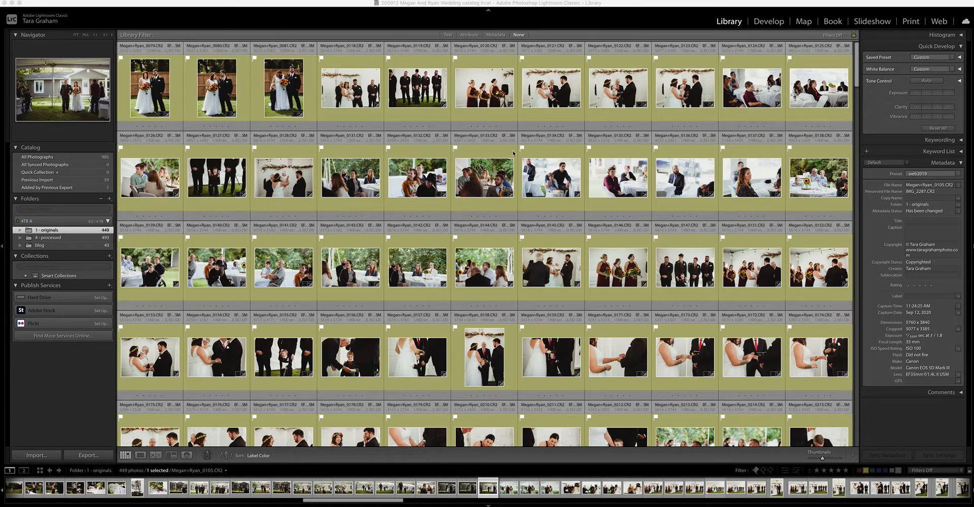
scroll(509, 303, down, 4)
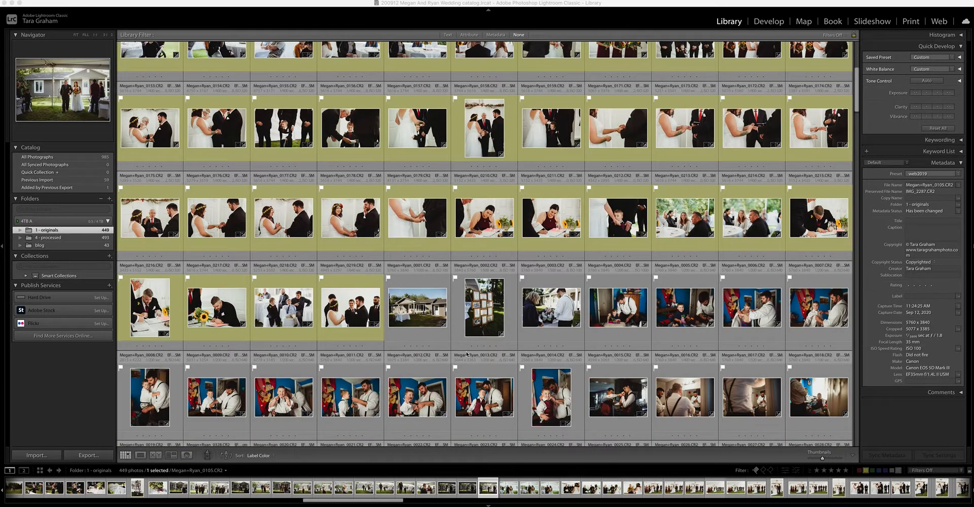
scroll(521, 98, up, 4)
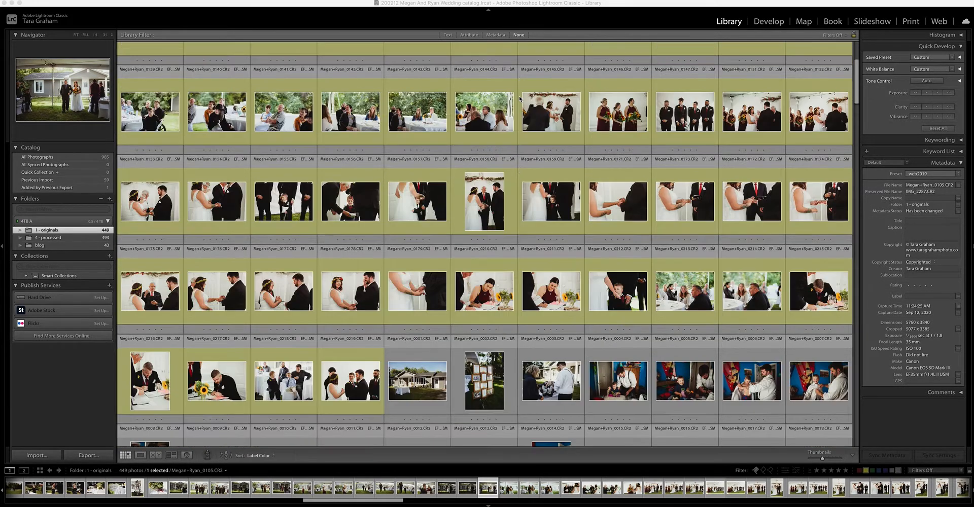
click(497, 36)
click(377, 67)
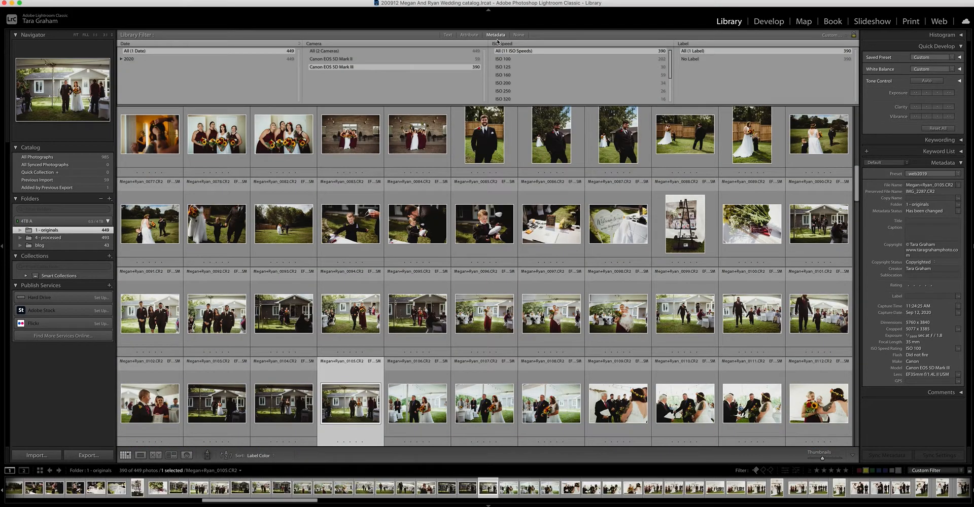
click(406, 59)
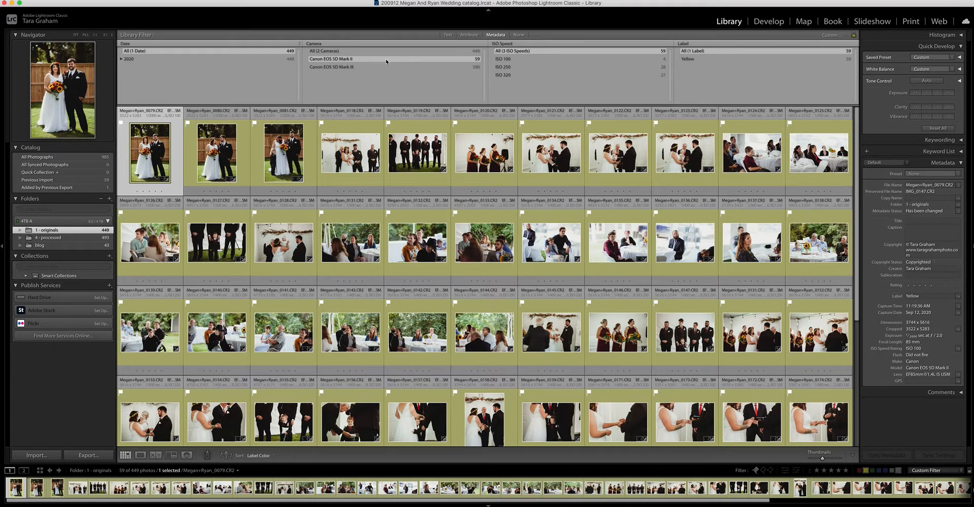
key(super+a)
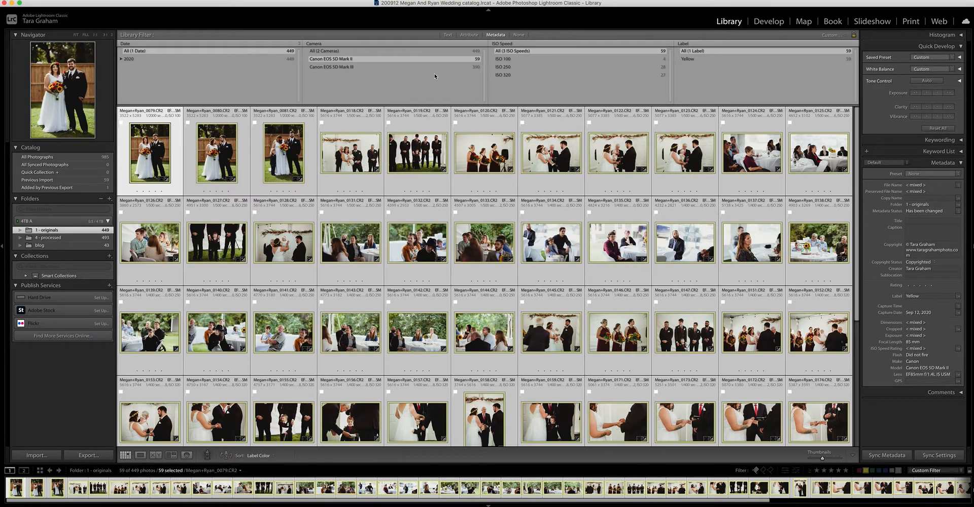
Show photos from all cameras, clear the selection, and look through the unlabelled ceremony photos in the grid.
click(395, 51)
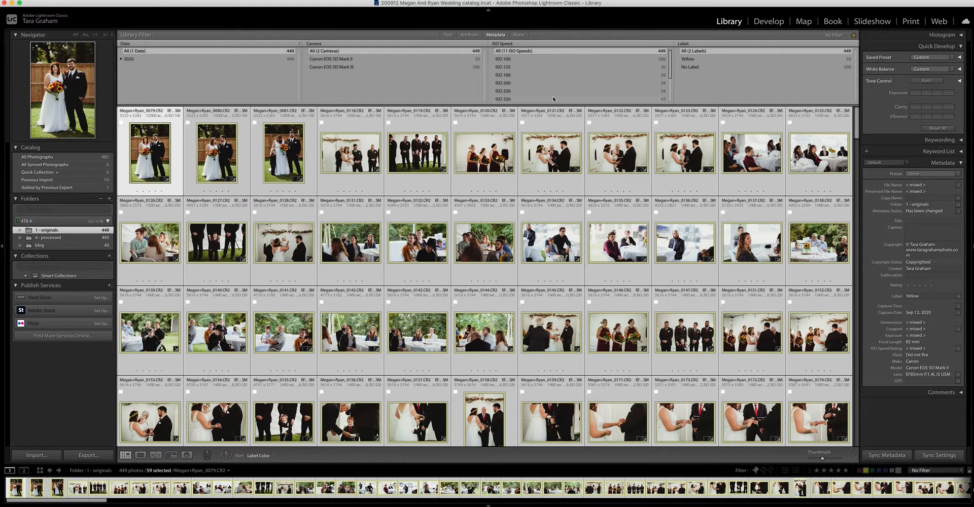
key(super+d)
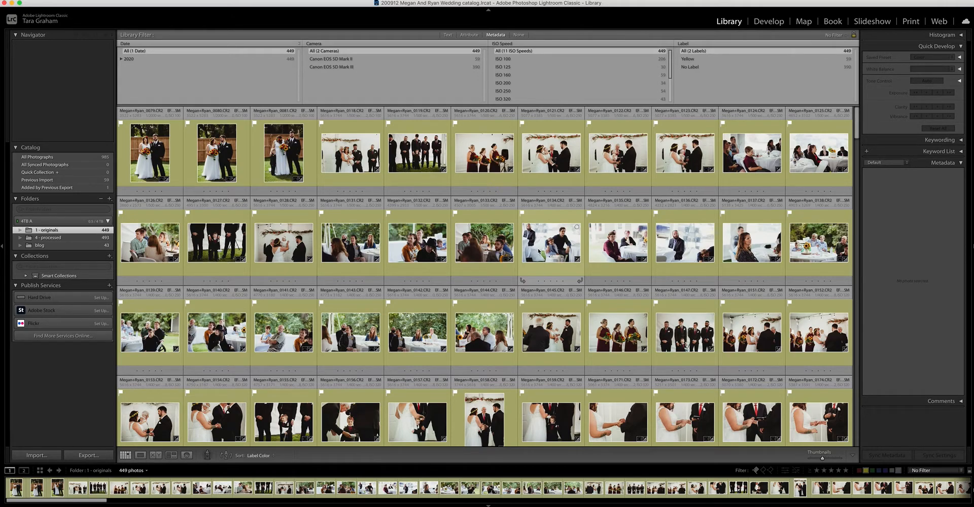
scroll(539, 251, down, 5)
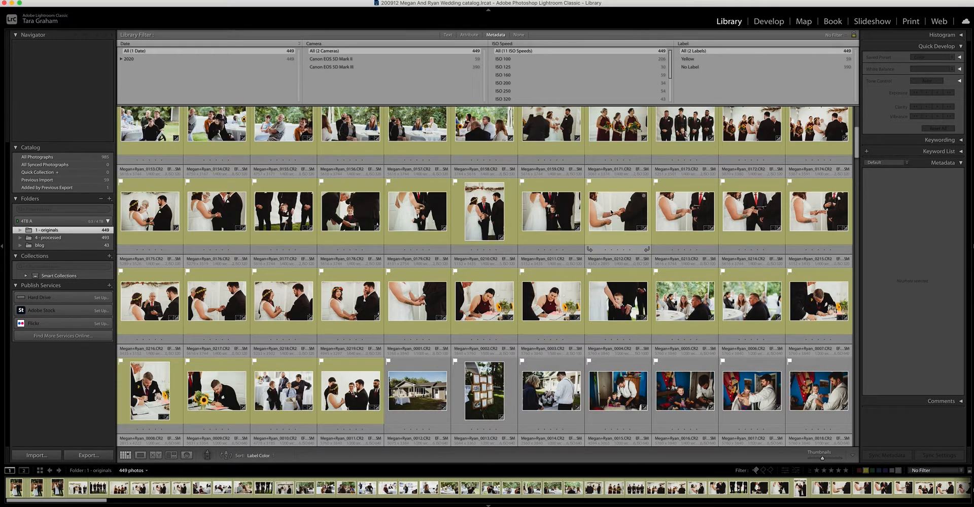
scroll(590, 347, down, 1)
scroll(544, 348, down, 10)
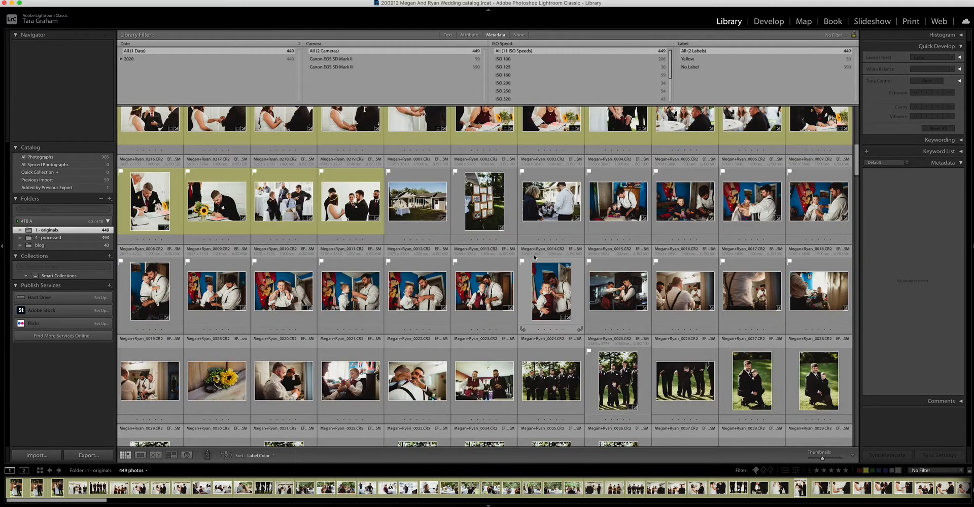
scroll(544, 279, down, 3)
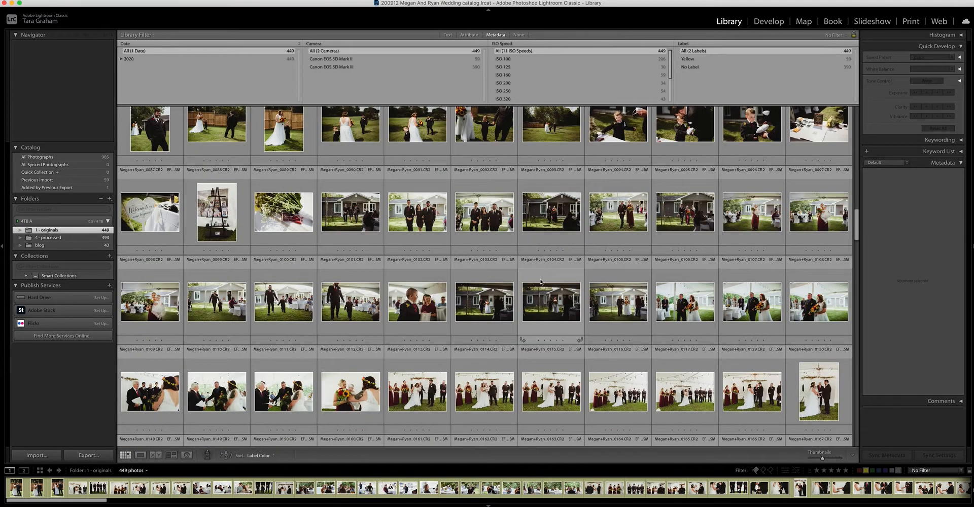
scroll(545, 341, down, 10)
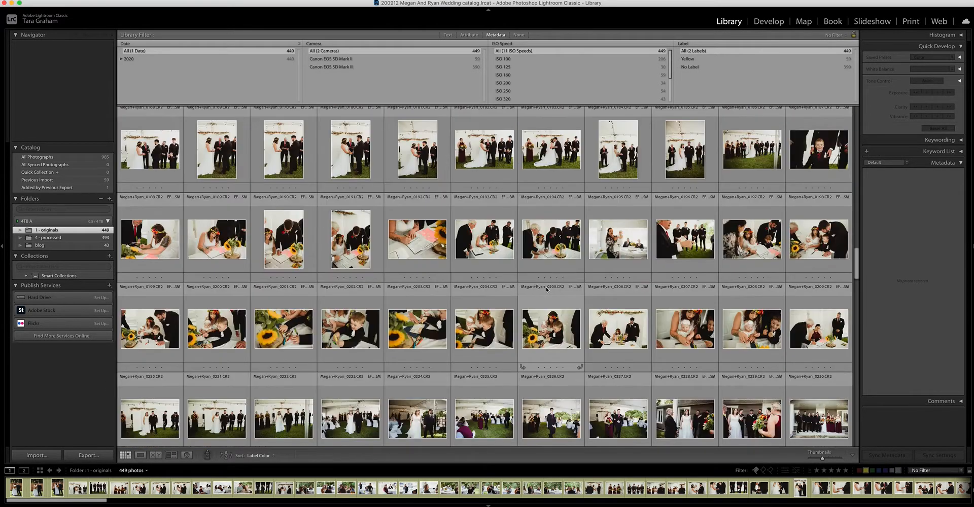
scroll(545, 265, up, 2)
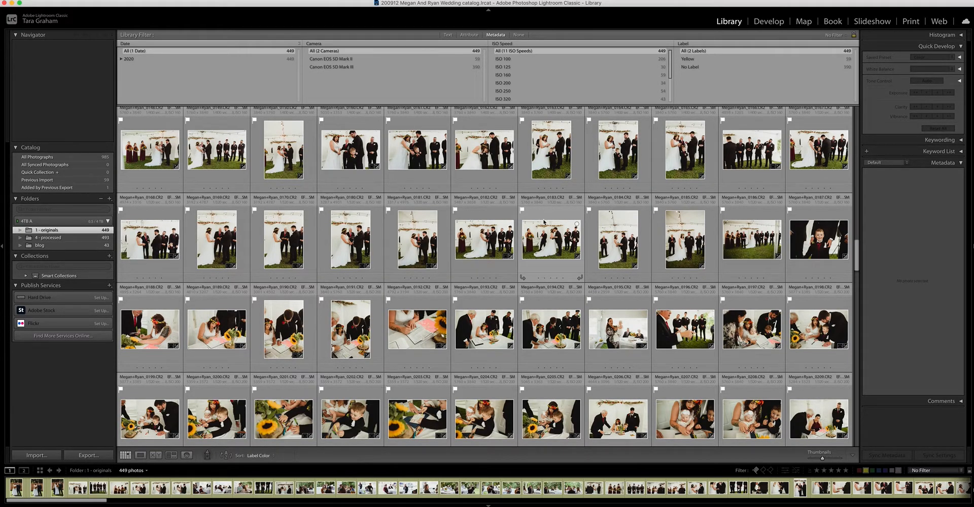
Enlarge the unlabelled ceremony photo numbered 0168, compare it with the frames up to 0180, and return to the grid from 0170.
click(150, 241)
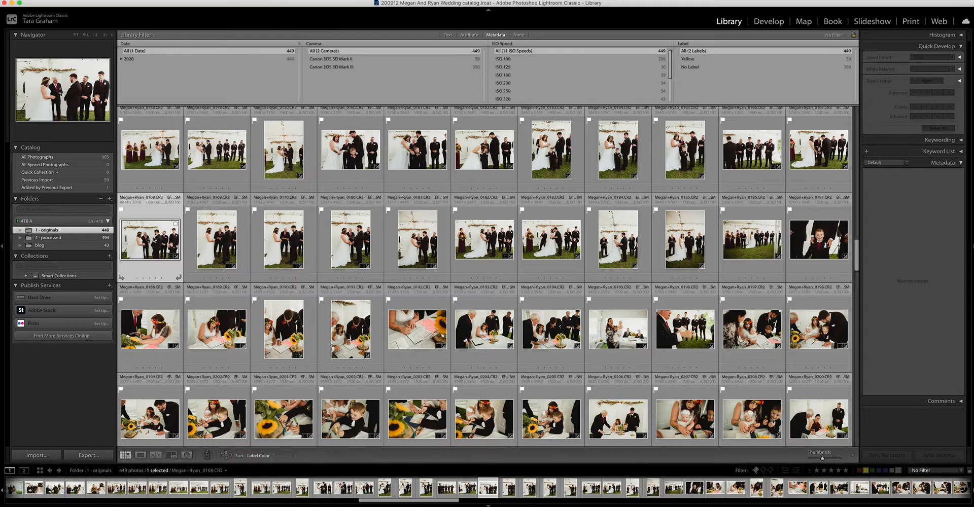
key(e)
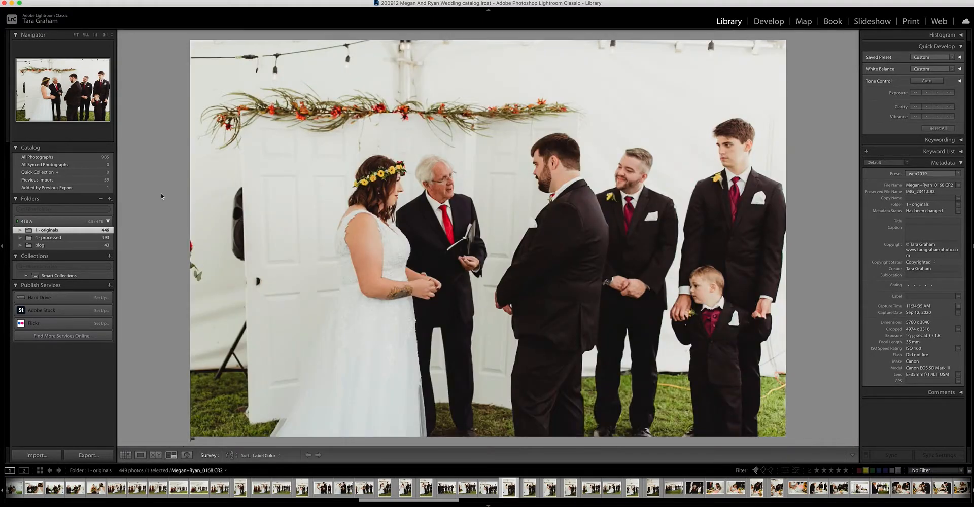
key(Right)
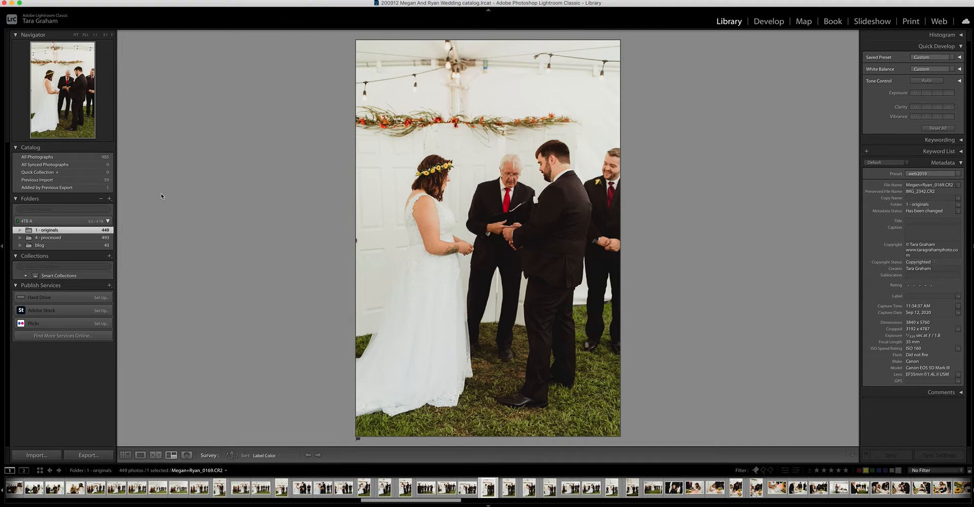
key(Right)
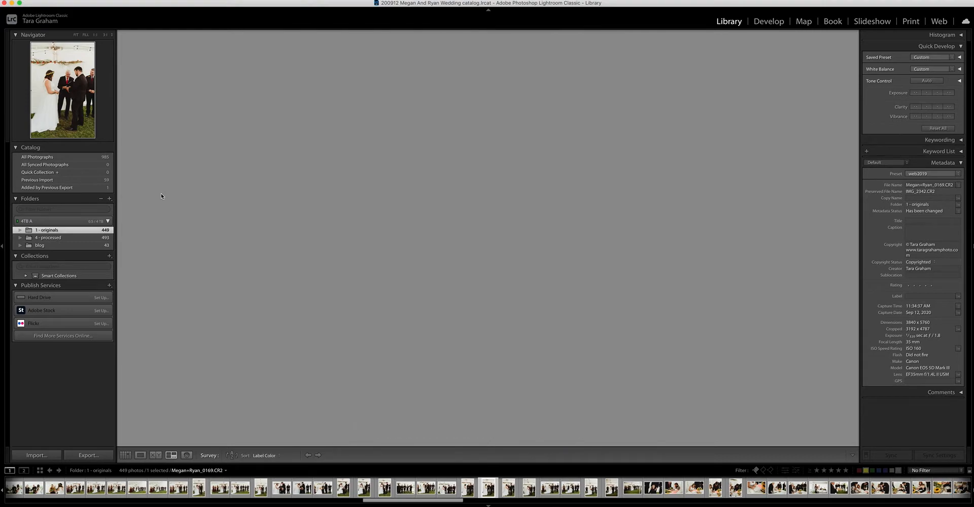
key(Right)
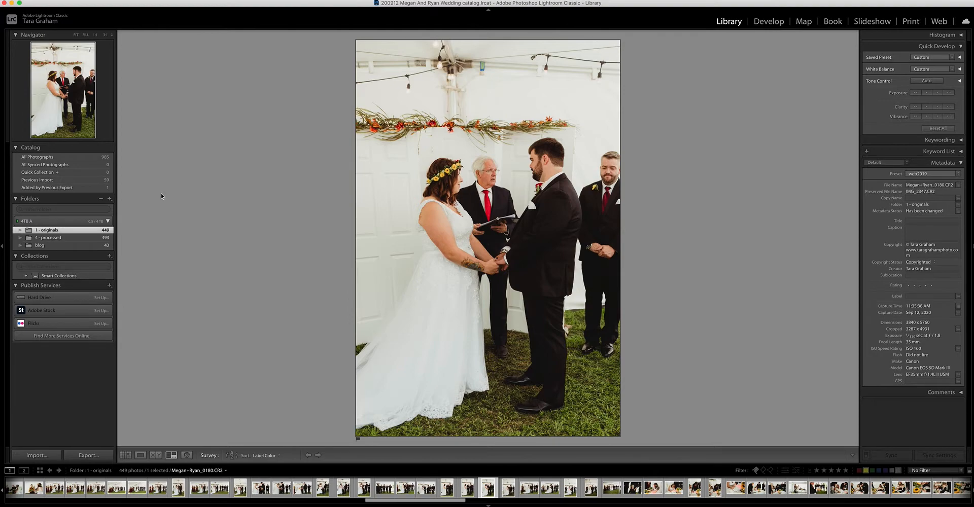
key(Left)
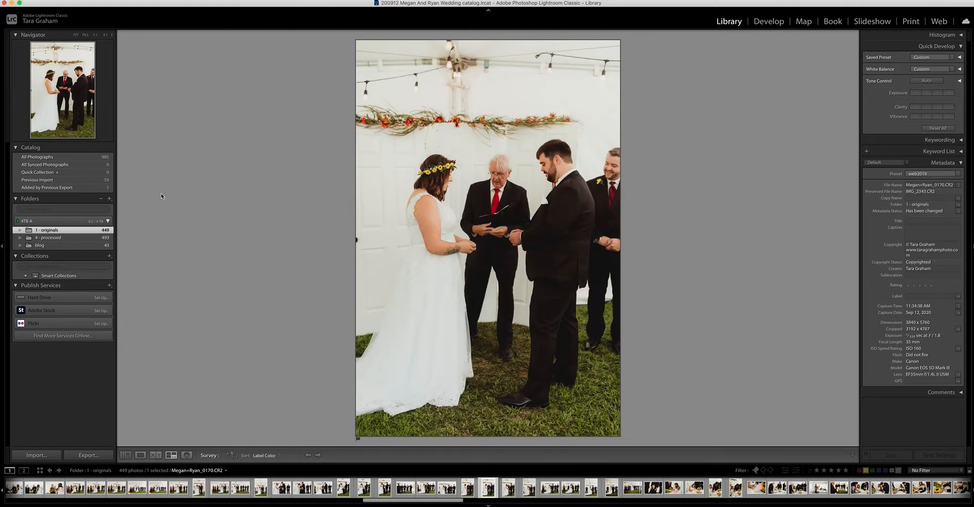
key(Right)
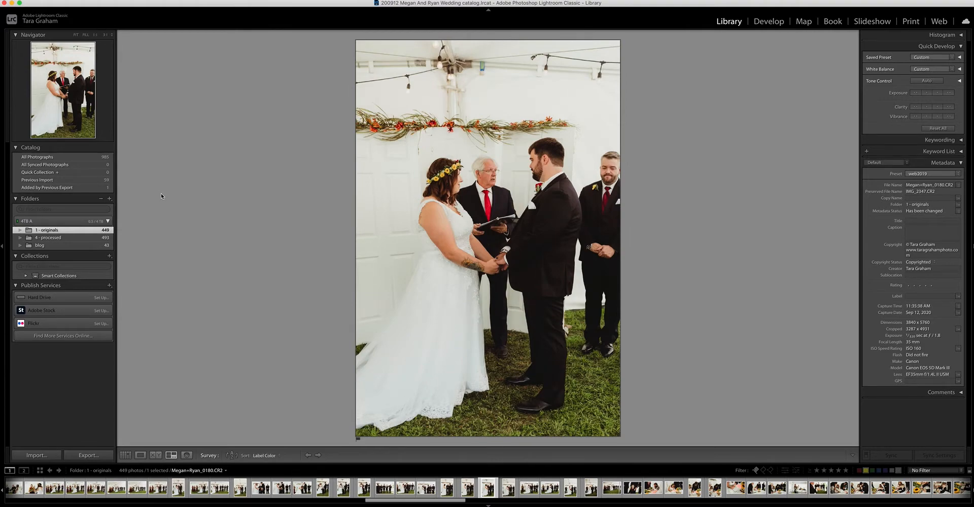
key(Left)
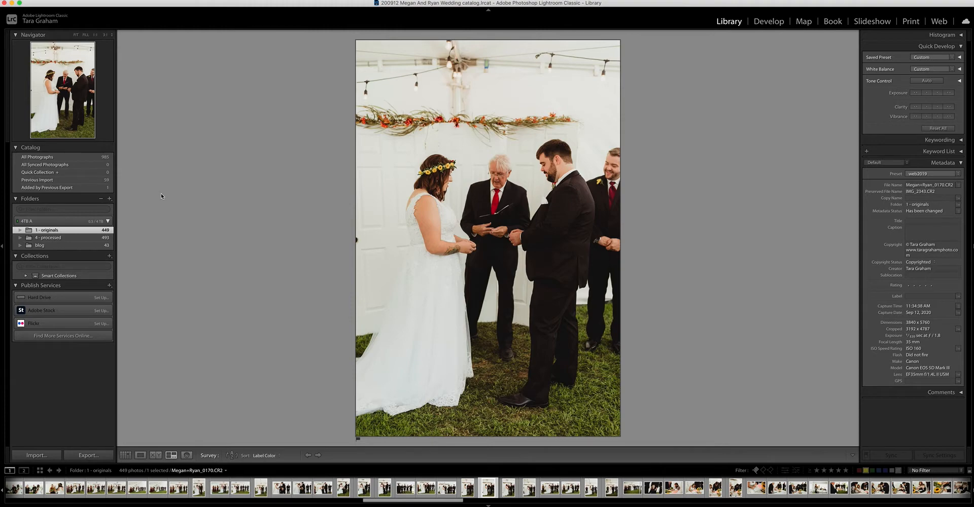
key(g)
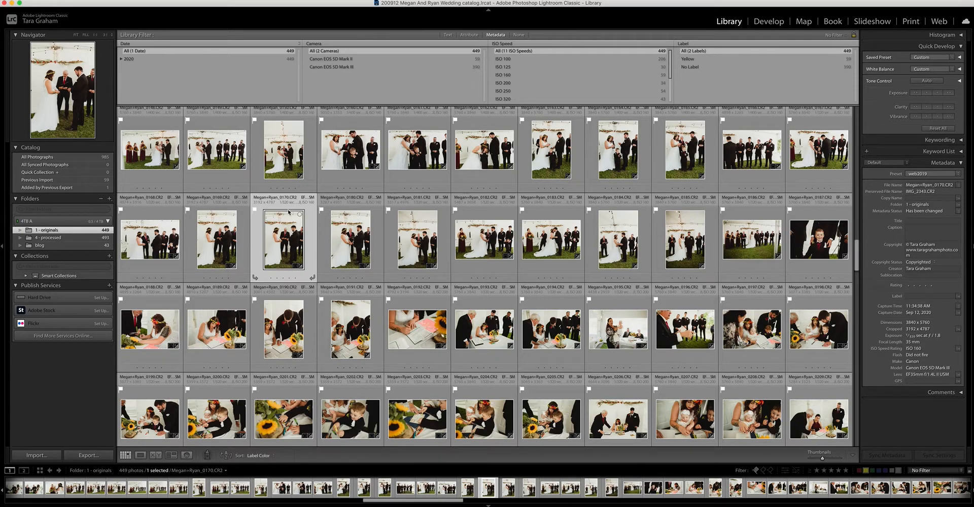
Select the yellow-labelled close-up of the couple's hands numbered 0171 as the reference photo.
scroll(571, 169, up, 10)
scroll(574, 175, down, 5)
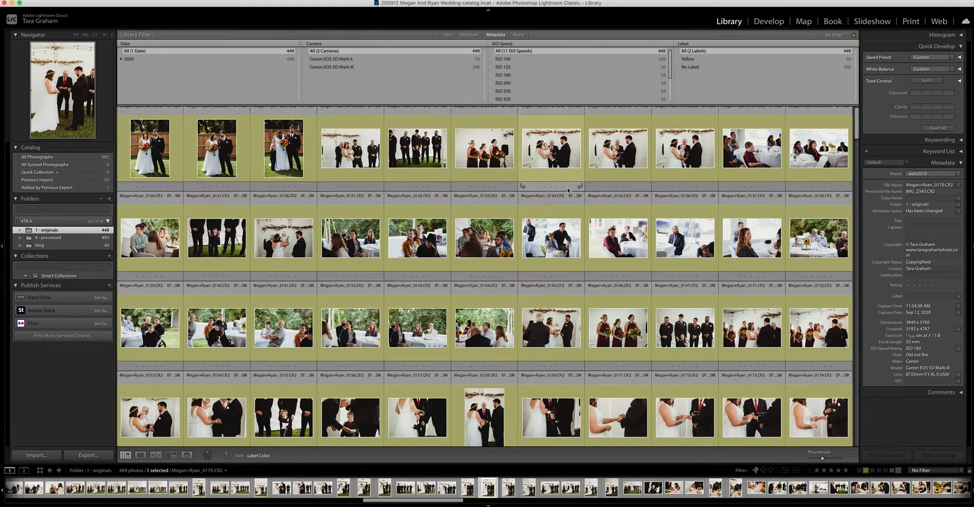
scroll(568, 187, down, 3)
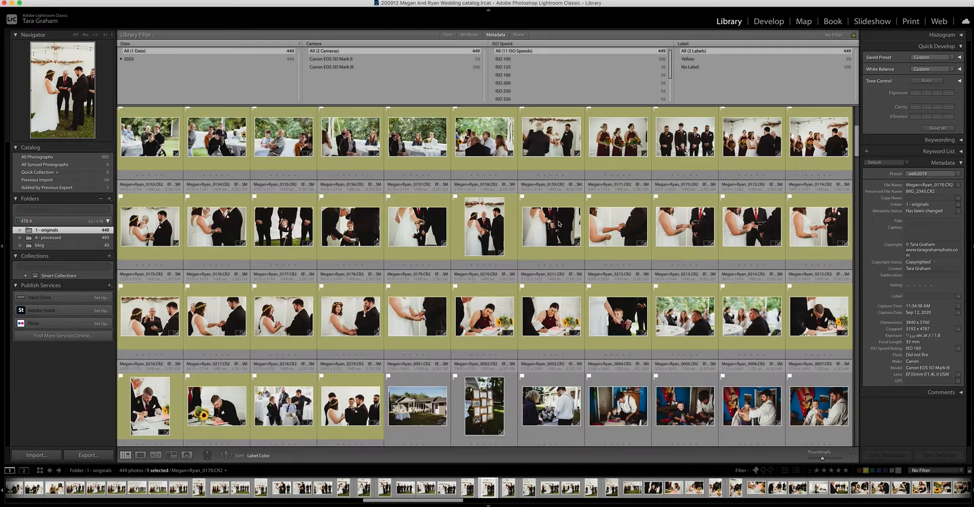
click(623, 231)
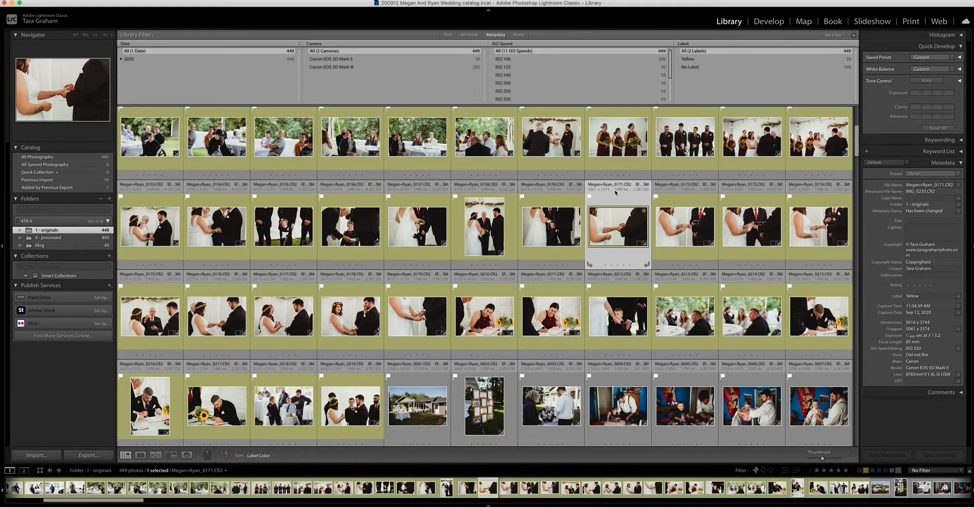
Filter the library to the Canon EOS 5D Mark II and select all its photos, keeping the reference photo active.
click(434, 58)
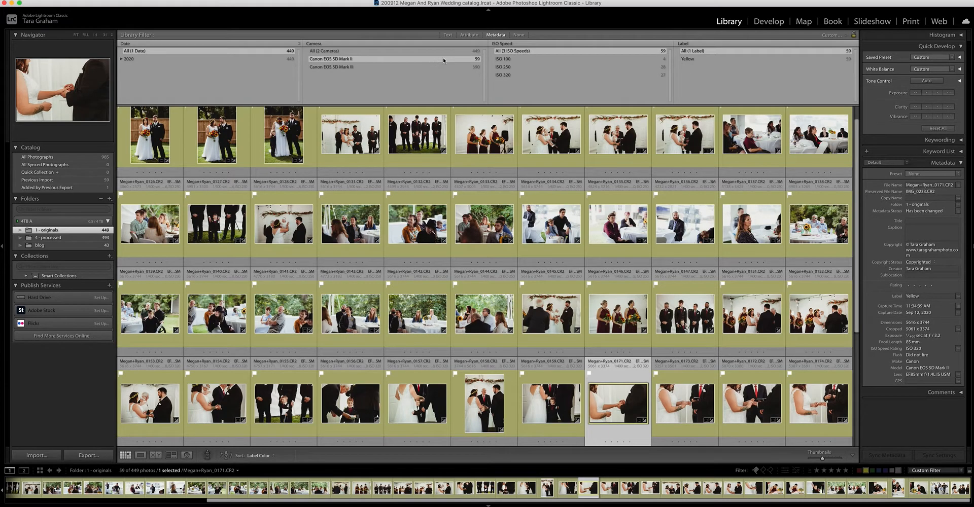
key(super+a)
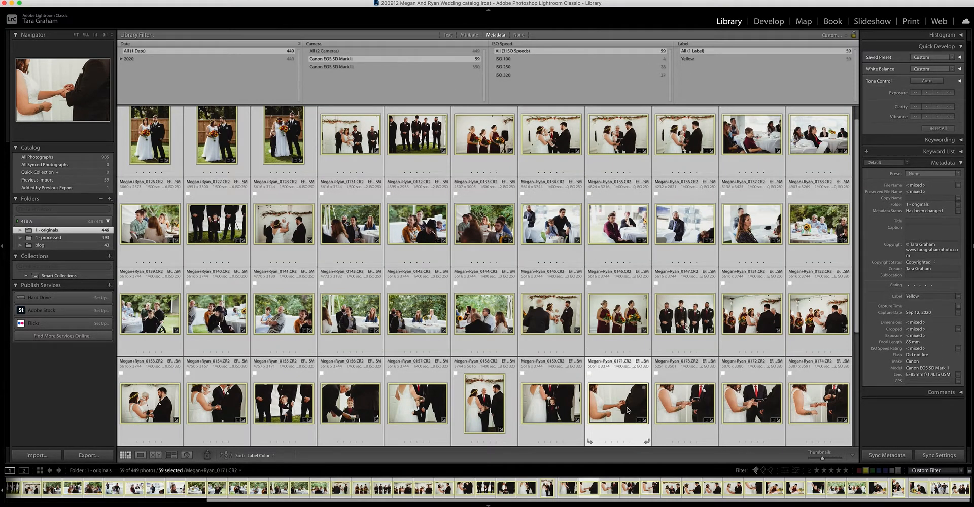
scroll(620, 401, down, 2)
scroll(620, 401, down, 4)
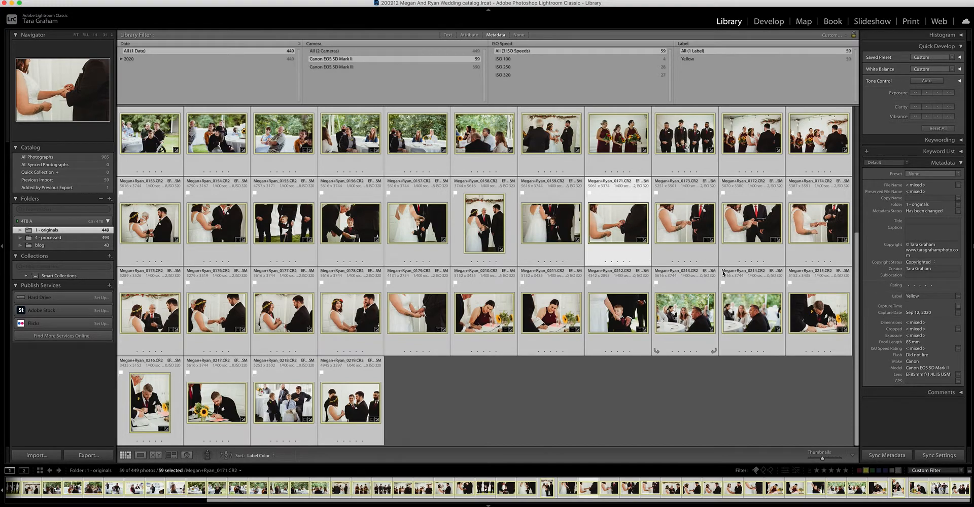
Start editing the selected photos' capture time at the seconds of the corrected time, cancel the edit, and deselect the photos.
click(959, 308)
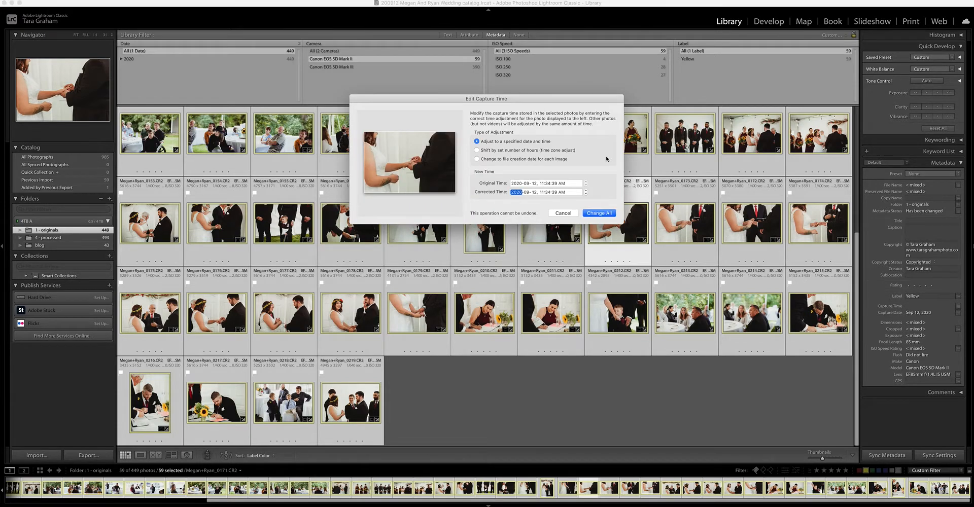
drag(565, 102, 601, 71)
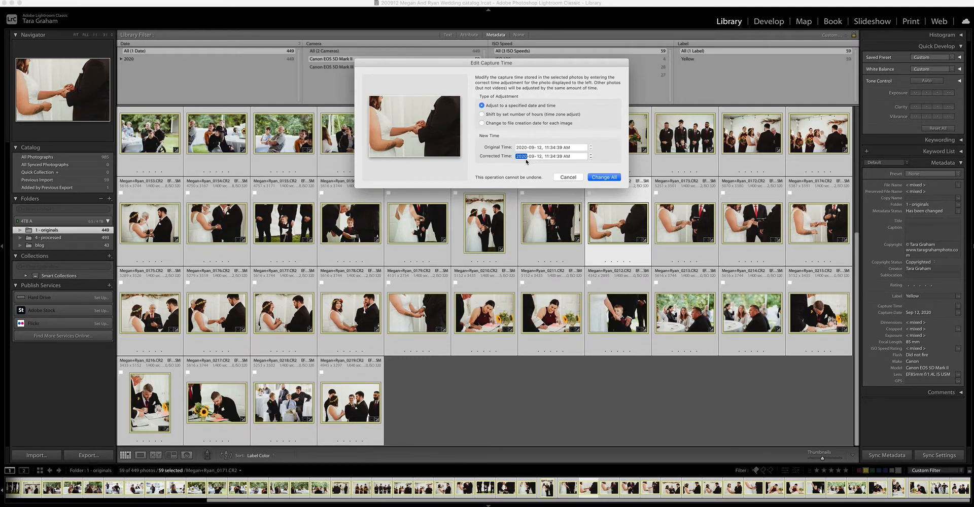
click(554, 158)
click(561, 158)
click(569, 178)
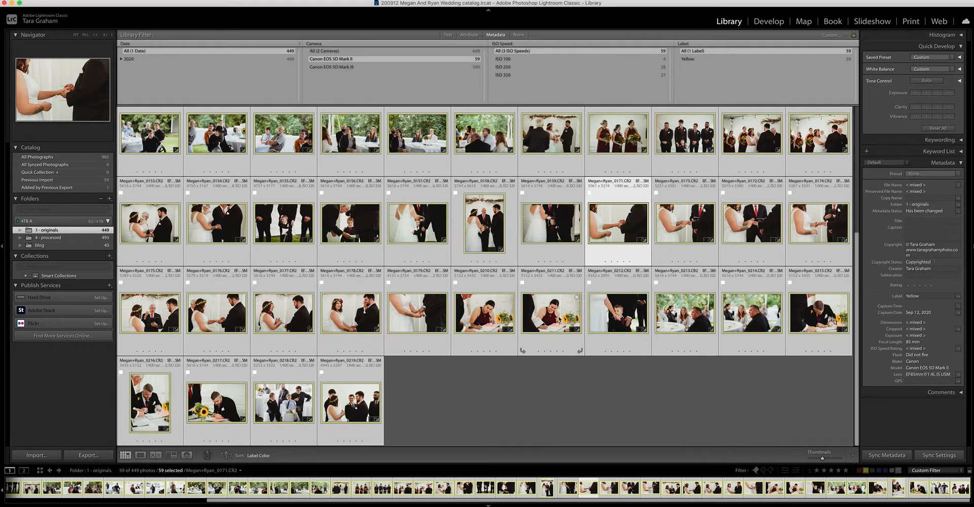
click(546, 396)
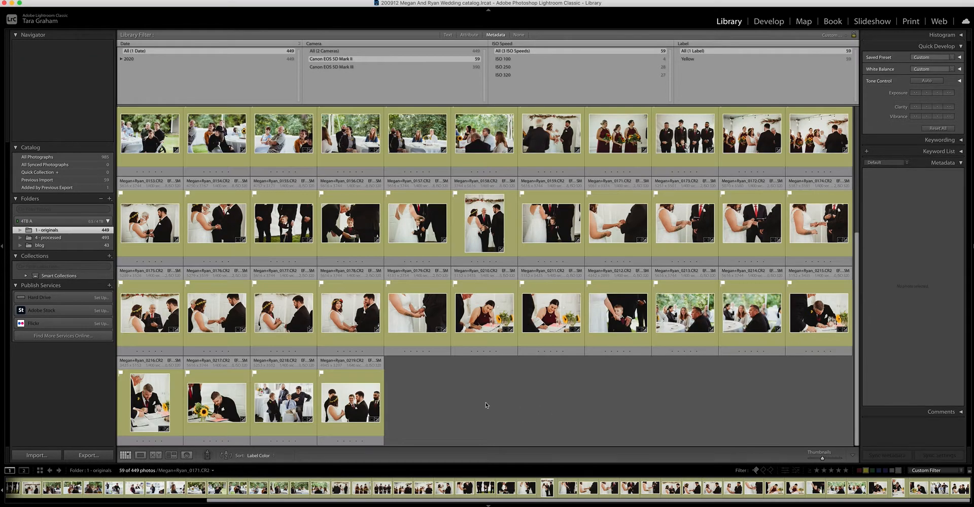
Sort the photos by capture time and remove the camera filter so both cameras' images are included.
click(271, 456)
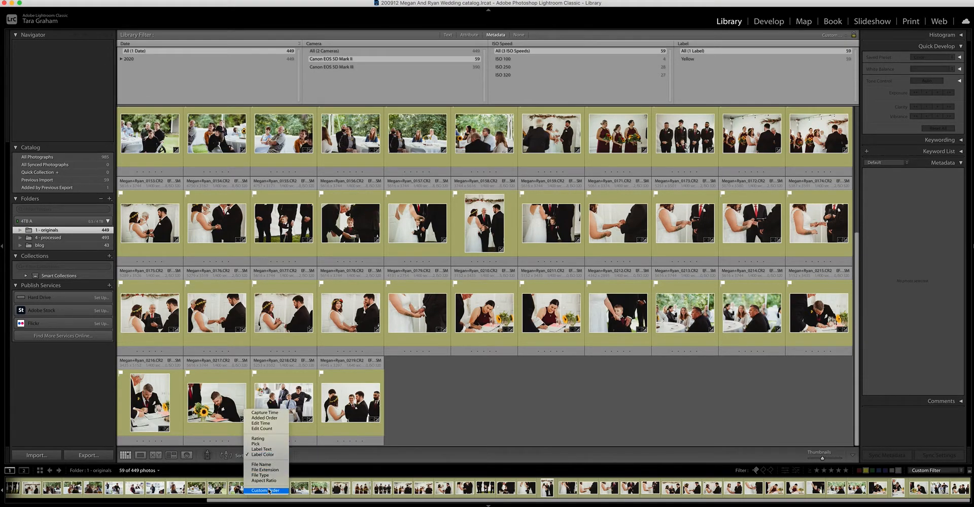
click(272, 413)
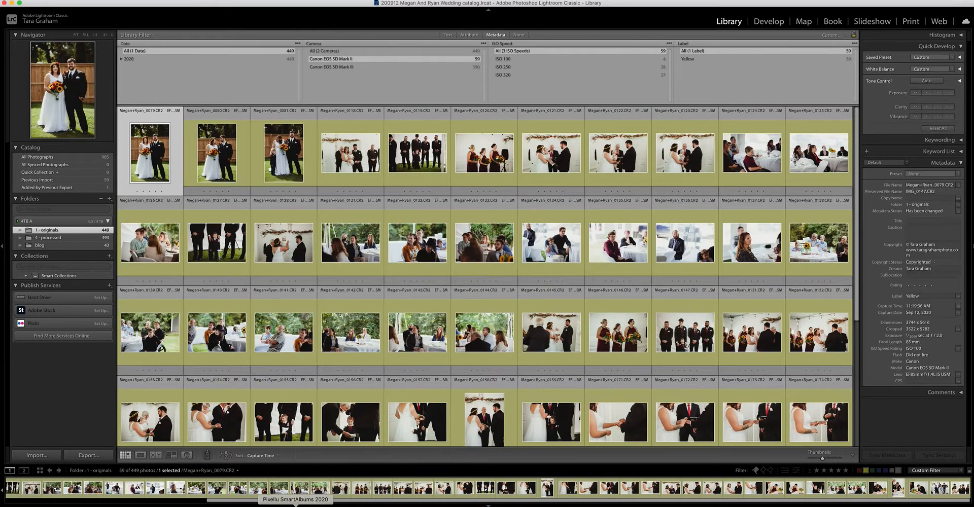
click(400, 51)
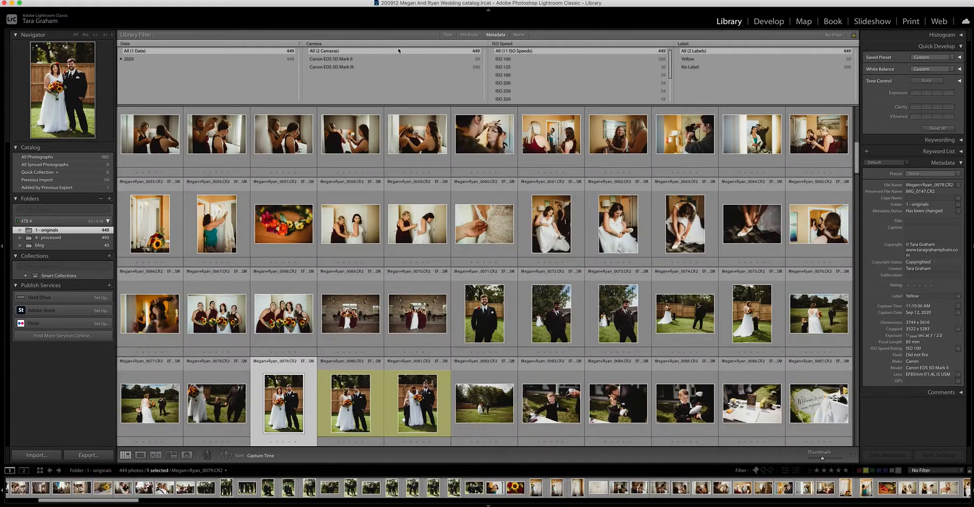
Deselect the active photo and examine how the yellow-labelled frames fall among the other camera's photos through the ceremony.
scroll(438, 236, down, 3)
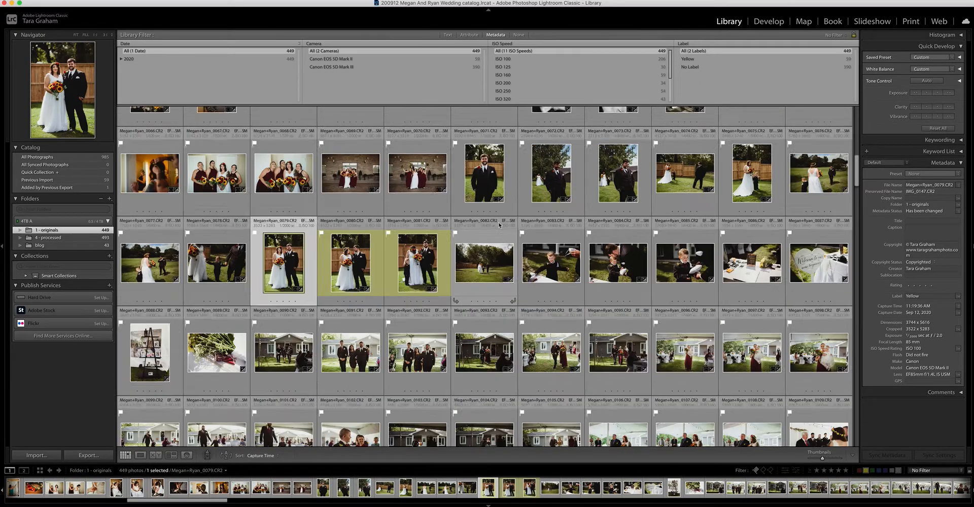
key(super+d)
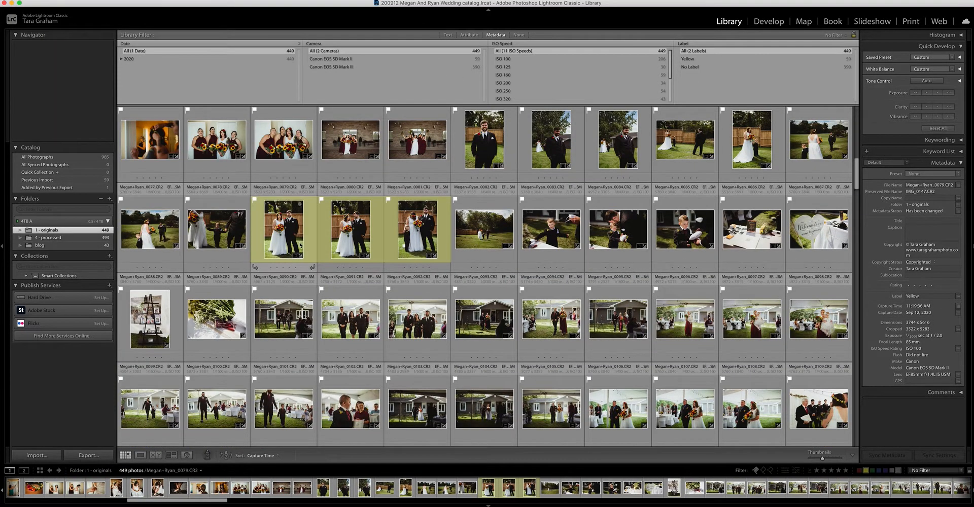
scroll(465, 251, down, 5)
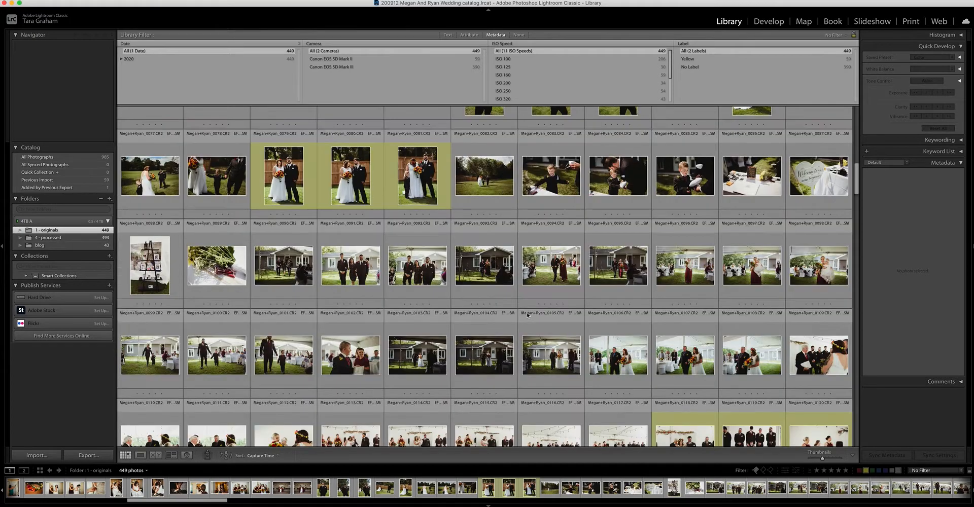
key(j)
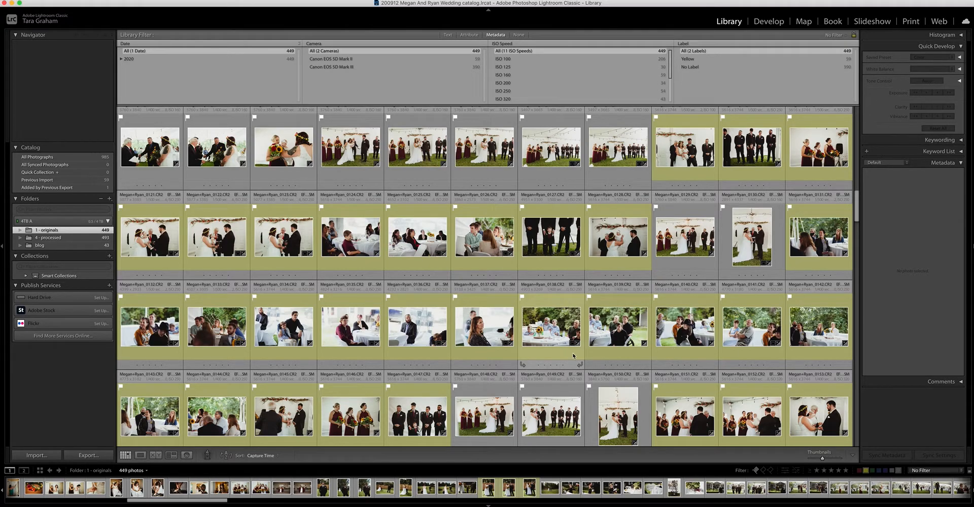
scroll(553, 367, down, 3)
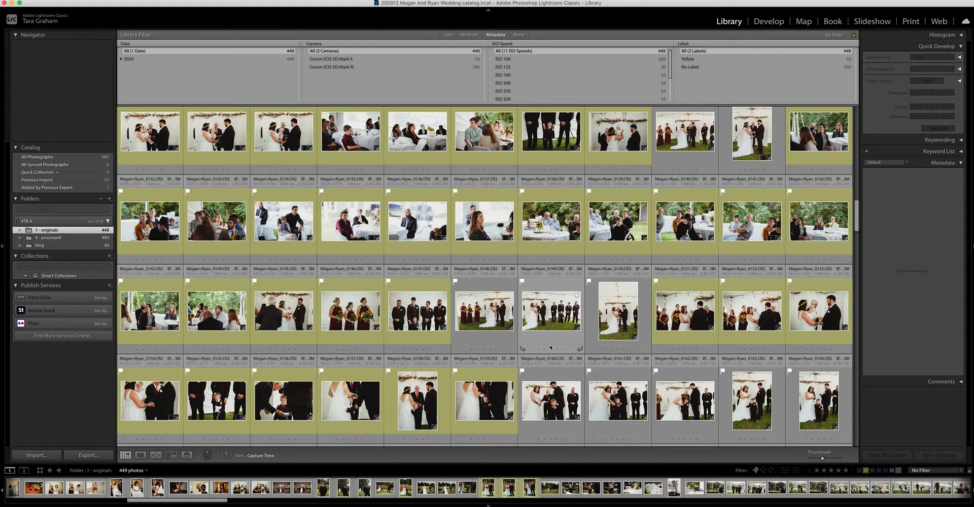
scroll(549, 325, down, 3)
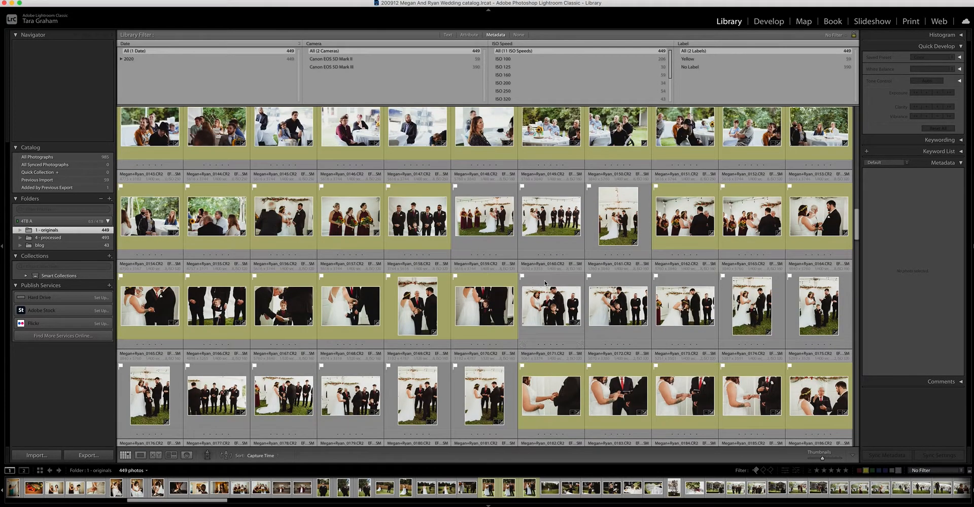
scroll(571, 310, down, 5)
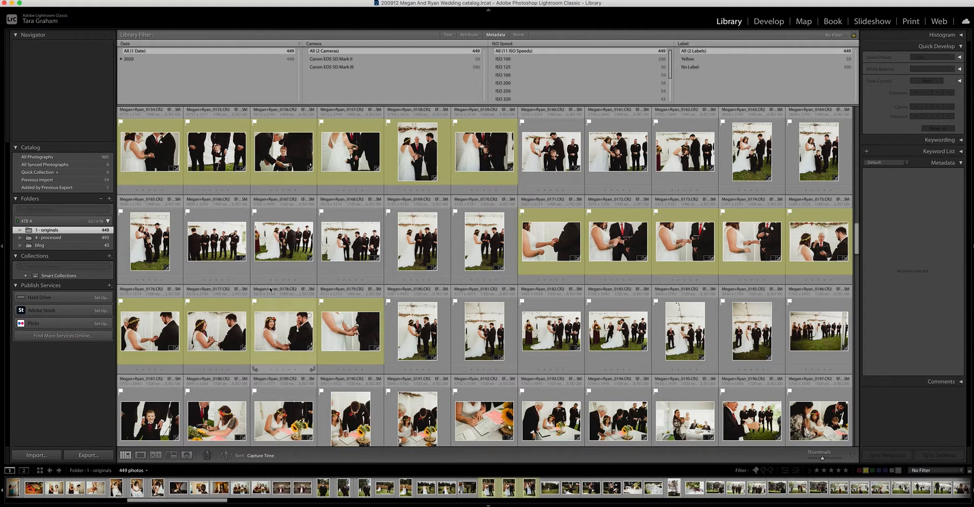
Select all photos, inspect the custom filename template for a batch rename, and cancel the renaming.
key(super+a)
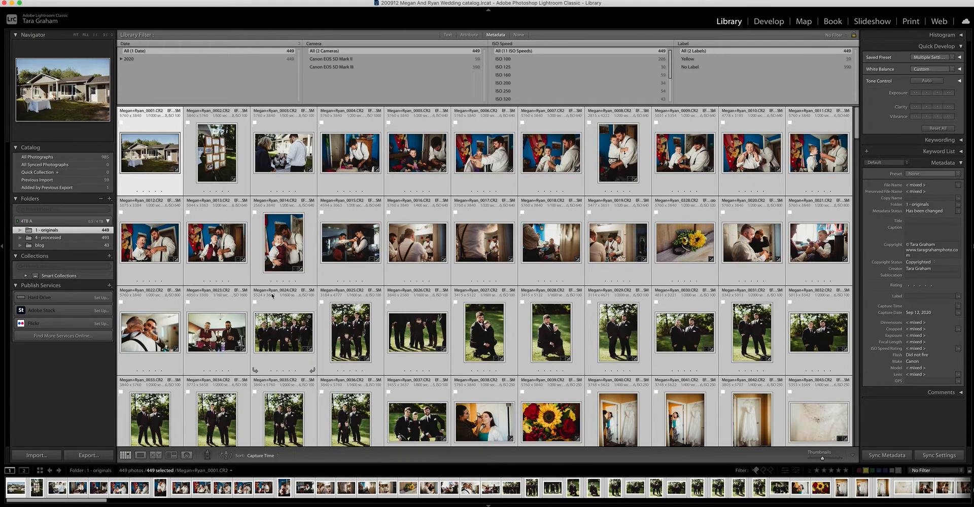
key(F2)
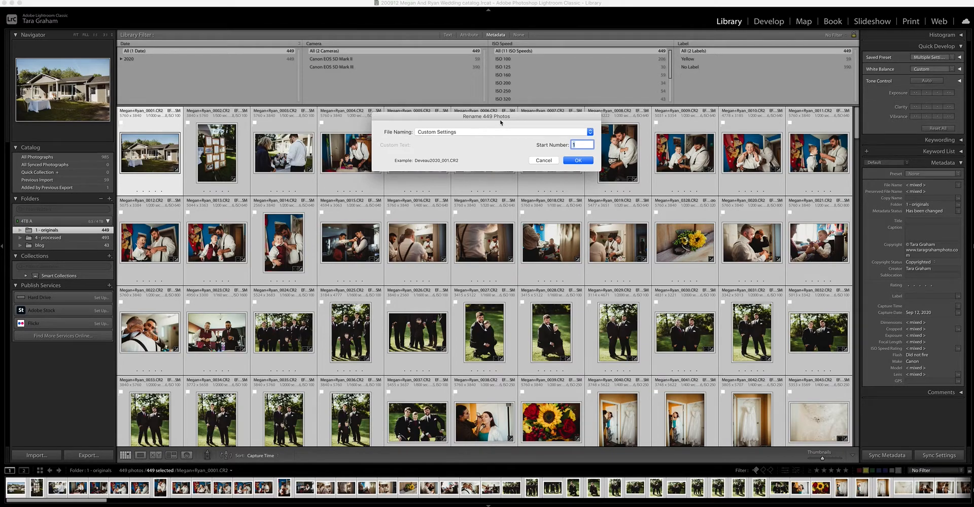
drag(500, 121, 532, 96)
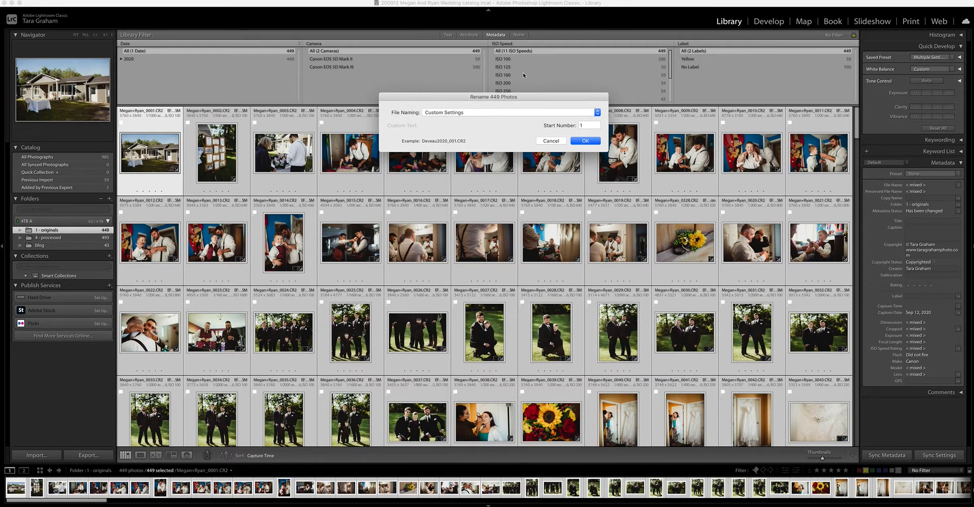
click(541, 113)
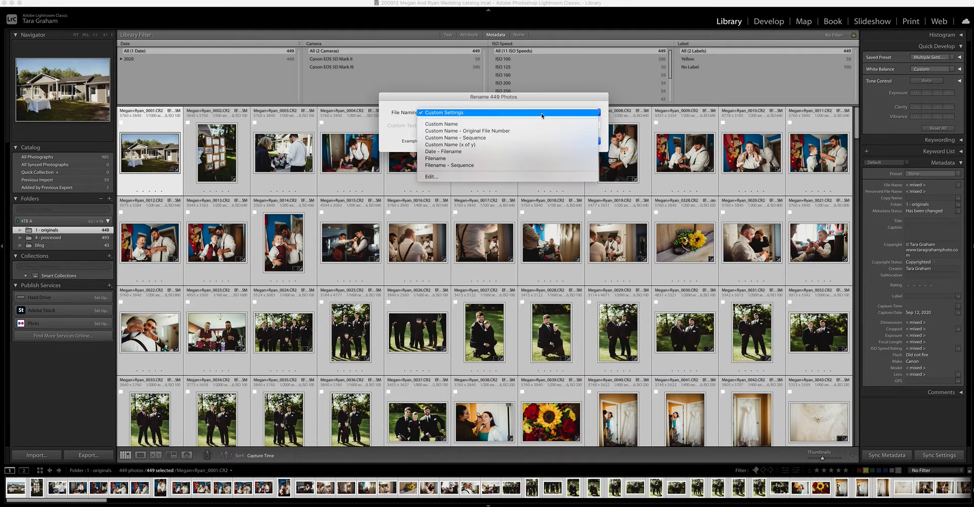
click(487, 177)
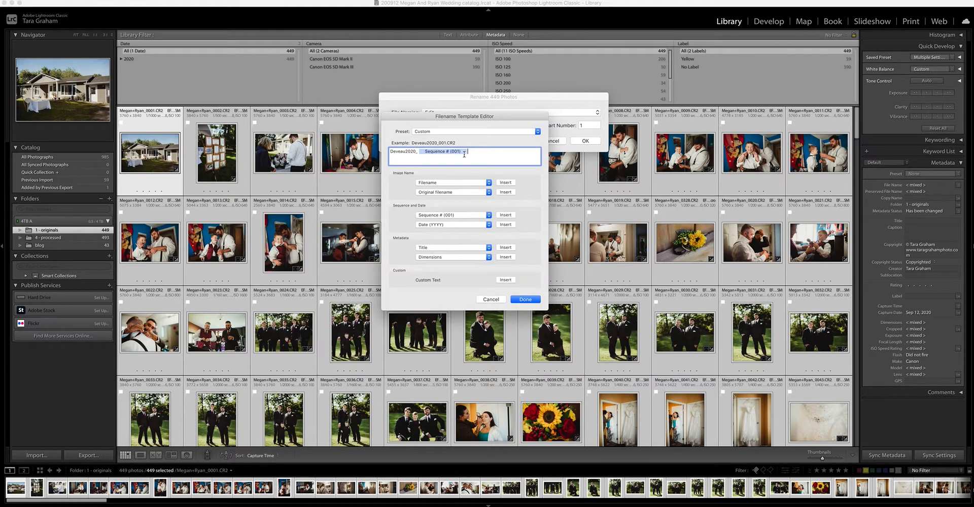
click(524, 300)
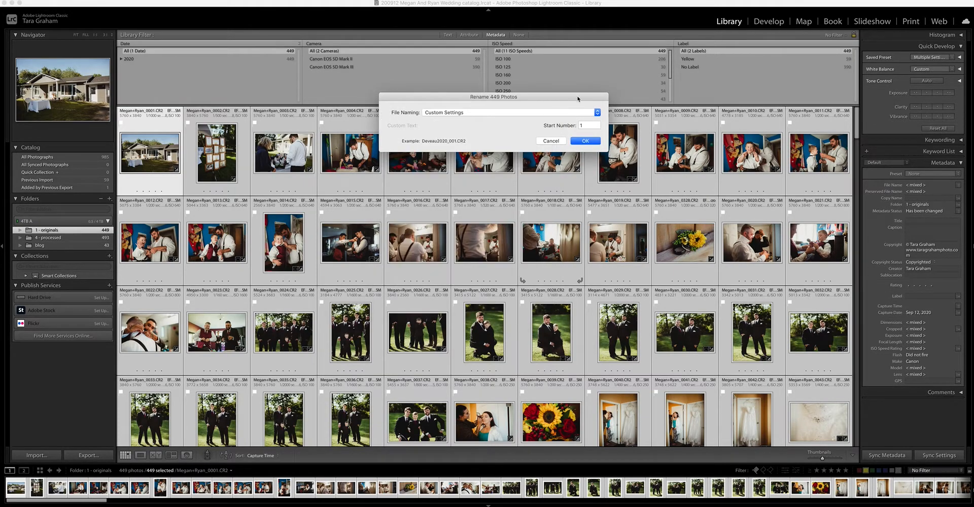
click(551, 141)
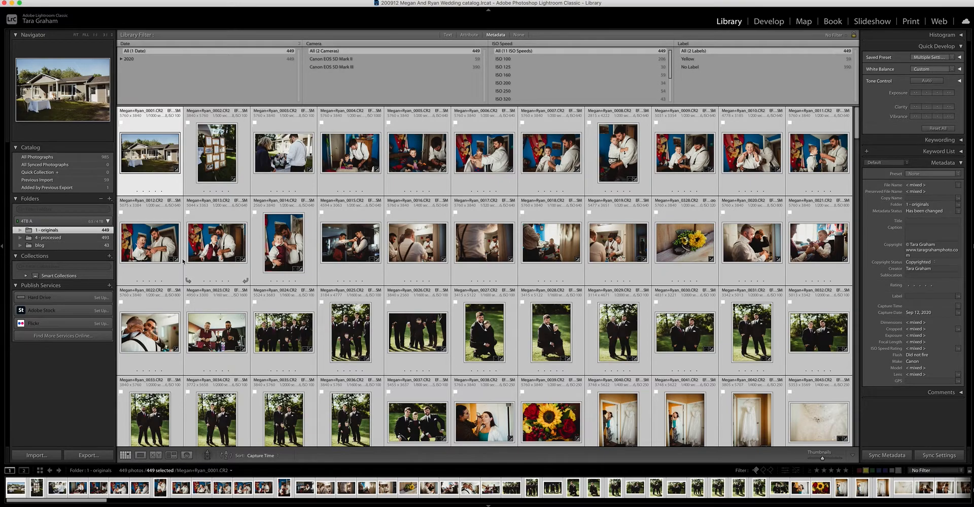